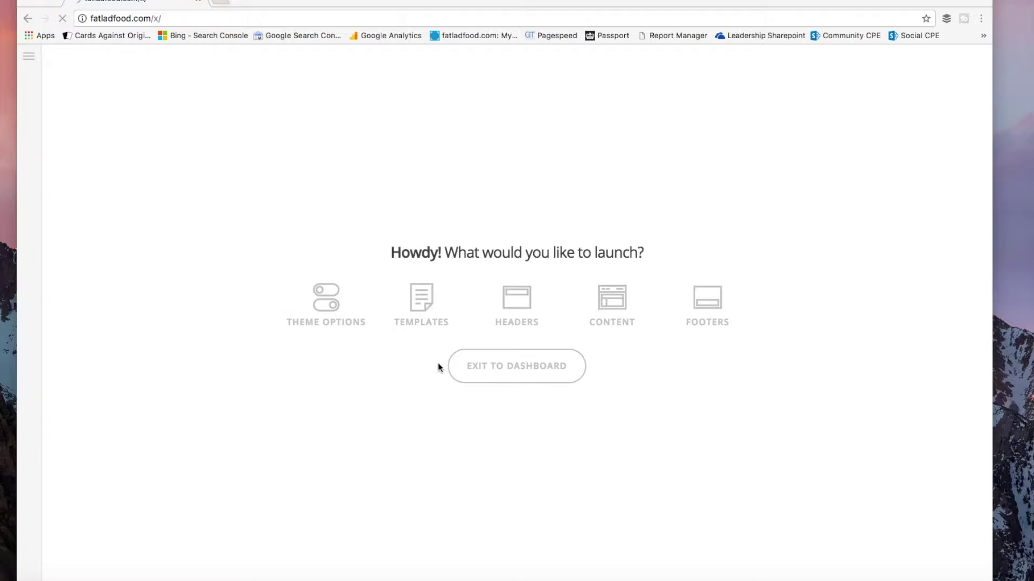
Open Theme Options and review the Stack group, keeping the Integrity stack selected
left_click(329, 304)
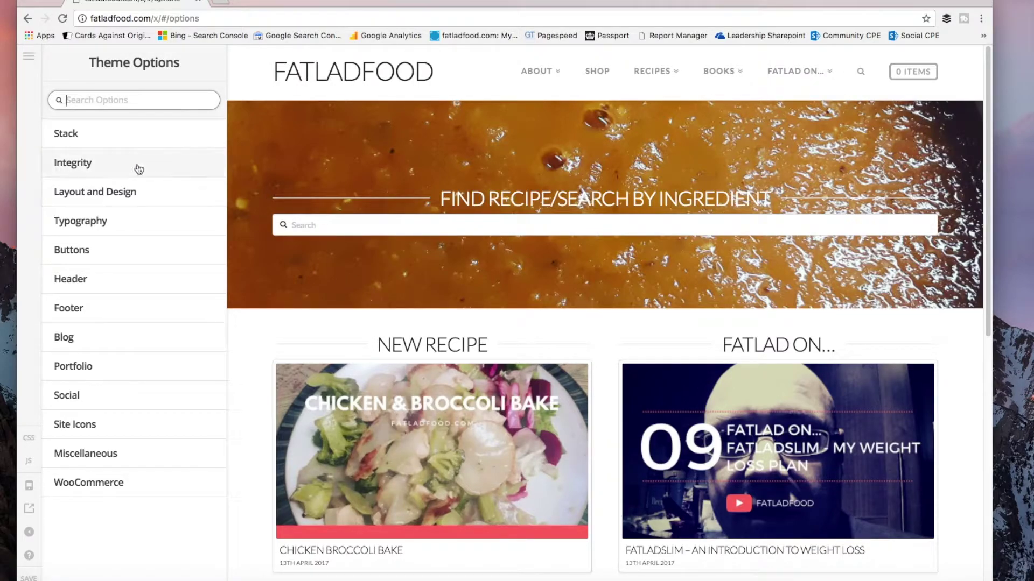
left_click(116, 142)
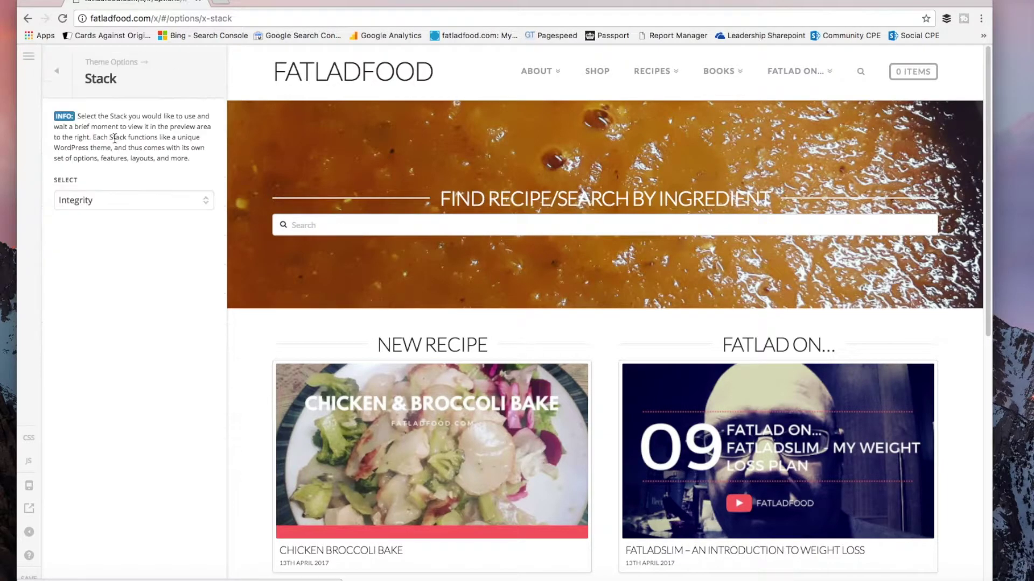
left_click(166, 203)
left_click(166, 198)
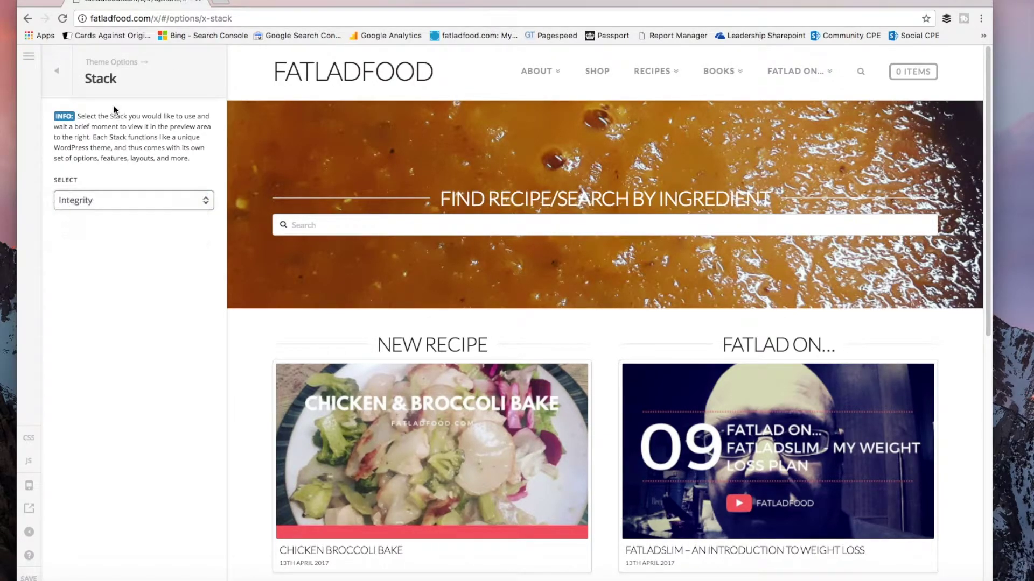
left_click(56, 71)
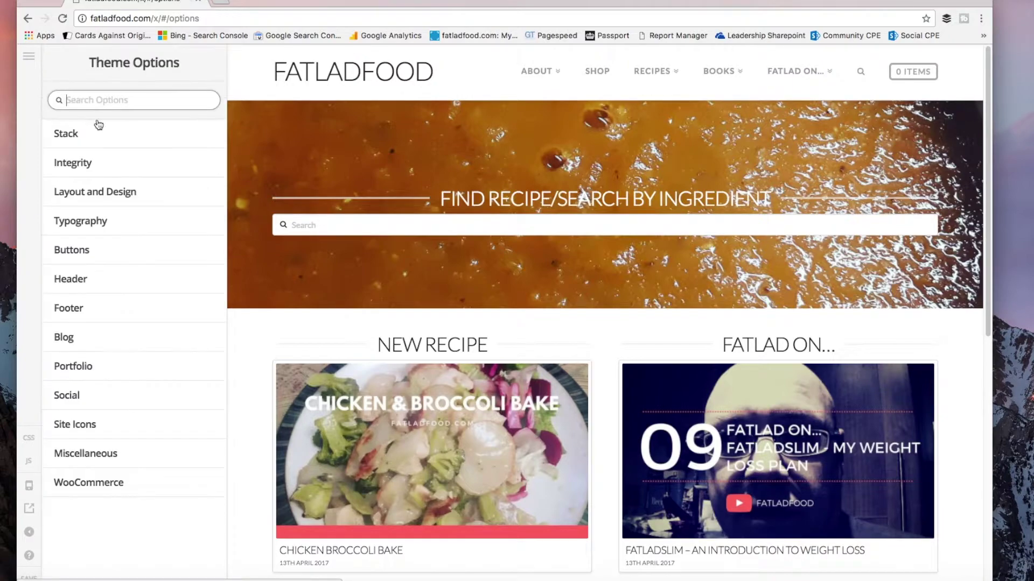
Browse the Layout and Design and WooCommerce option groups, returning to the options list
left_click(113, 195)
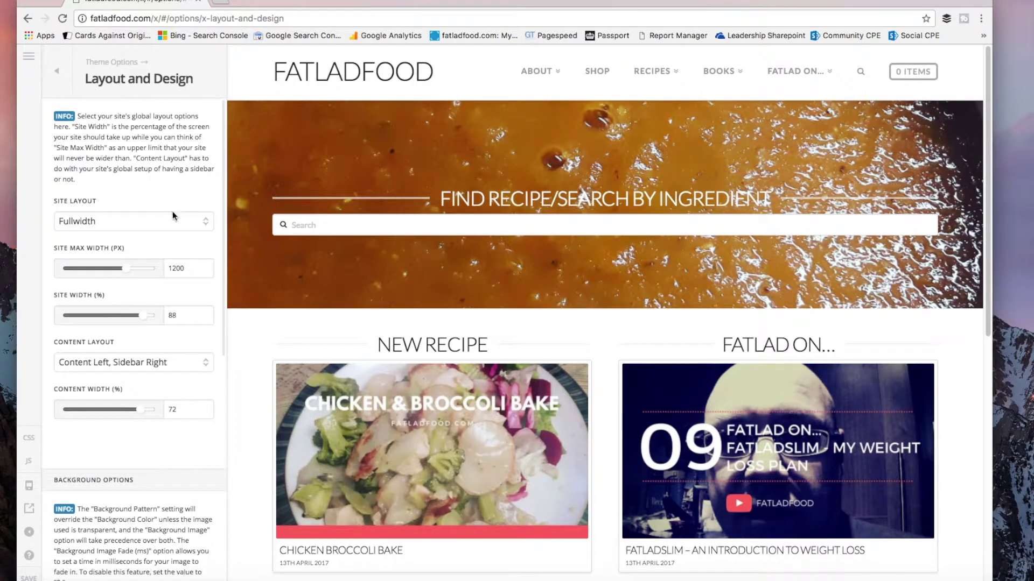
scroll(171, 231, "down", 10)
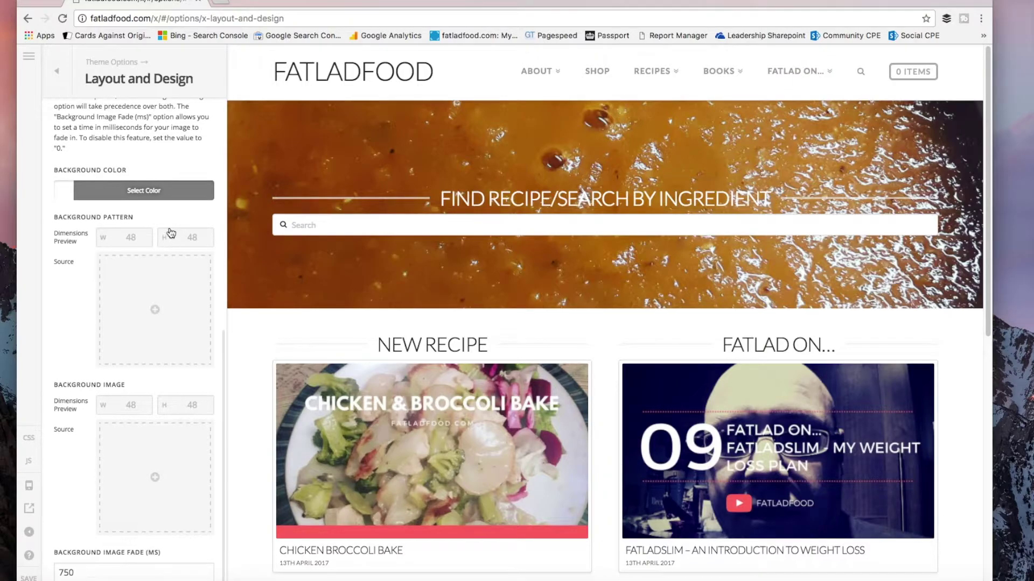
scroll(170, 233, "up", 10)
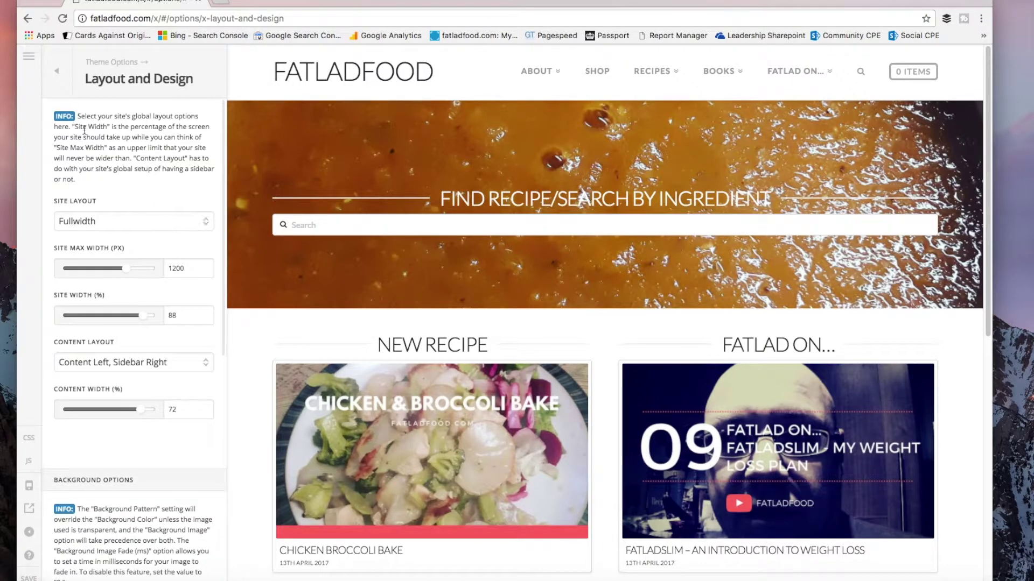
left_click(58, 85)
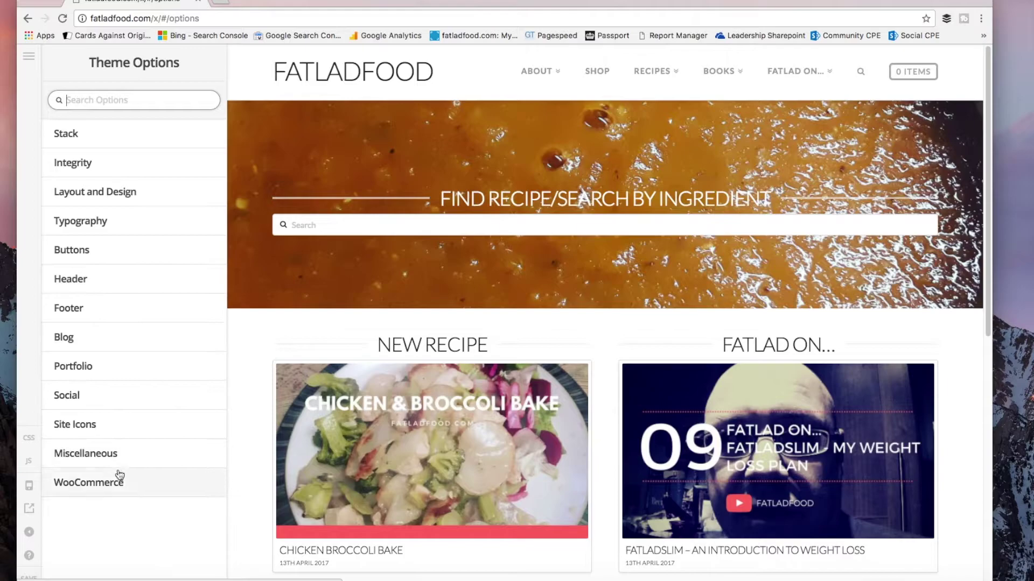
left_click(114, 483)
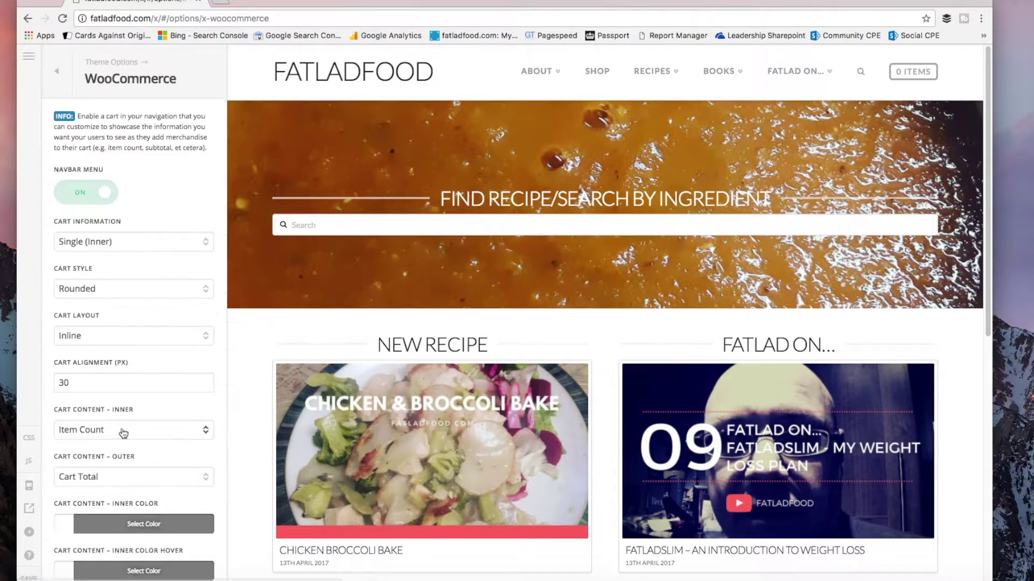
scroll(124, 432, "up", 15)
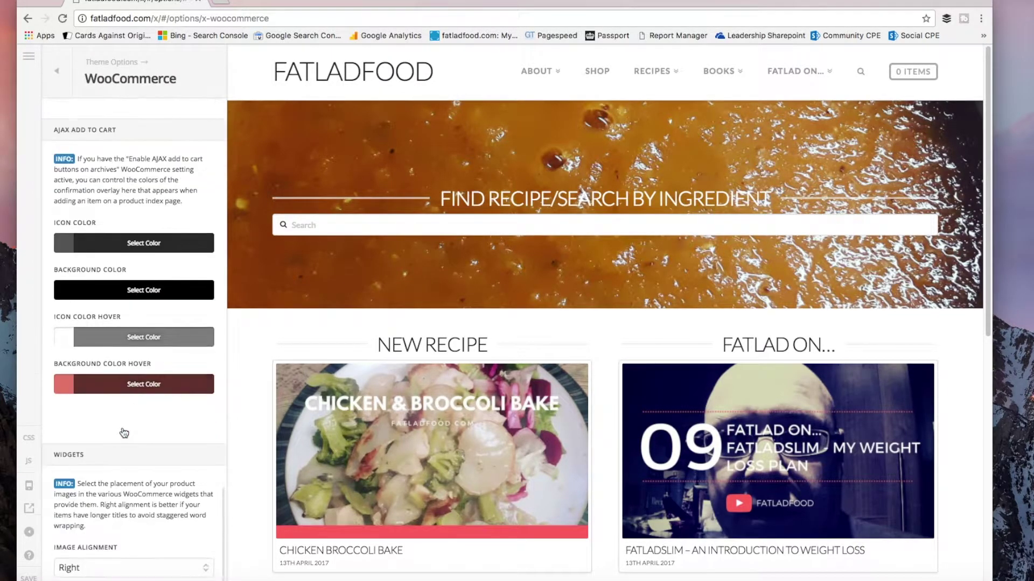
scroll(124, 433, "up", 10)
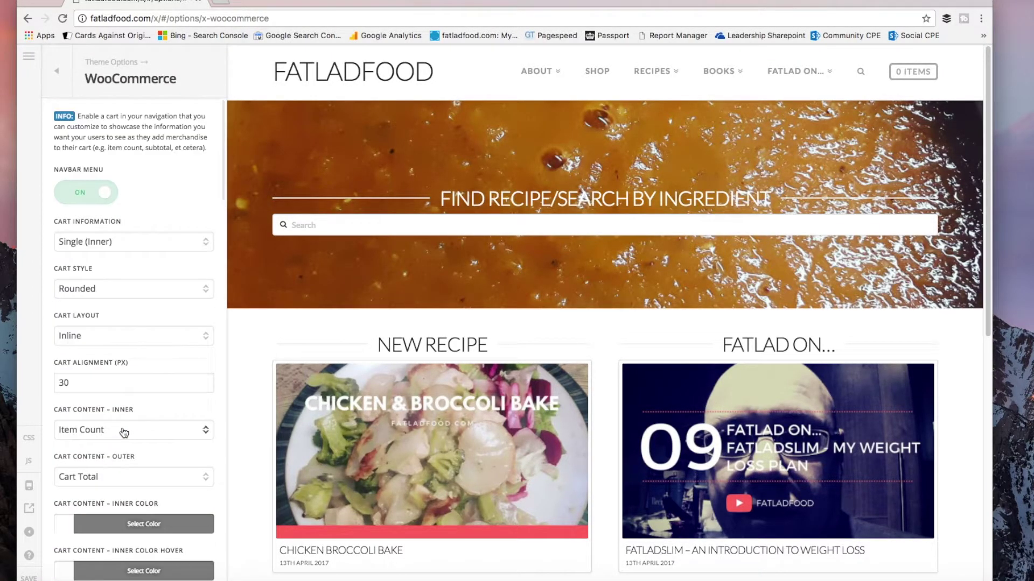
left_click(69, 80)
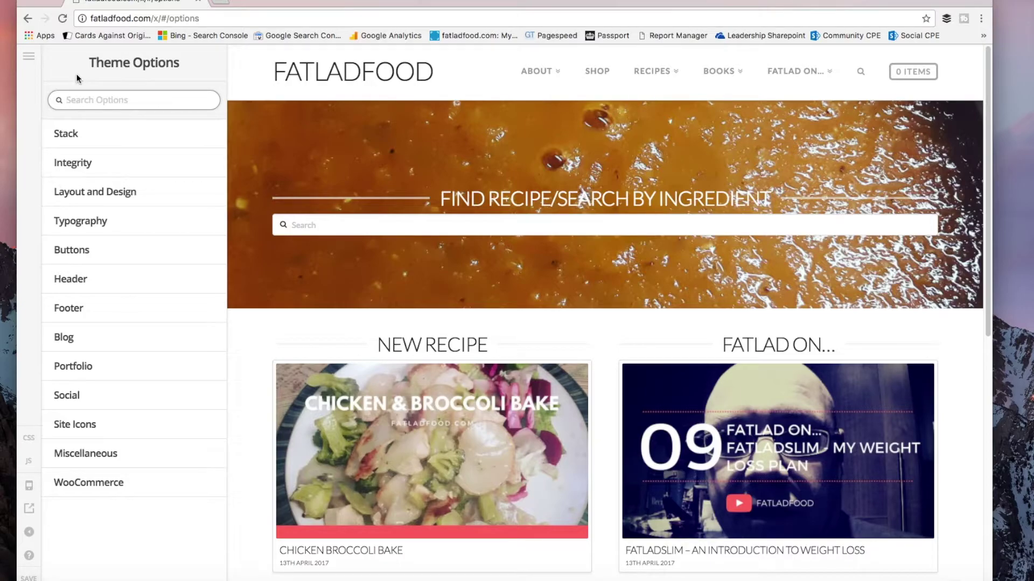
Show the Colors templates: Brand Primary, Brand Secondary, Link and Link Interaction
left_click(29, 58)
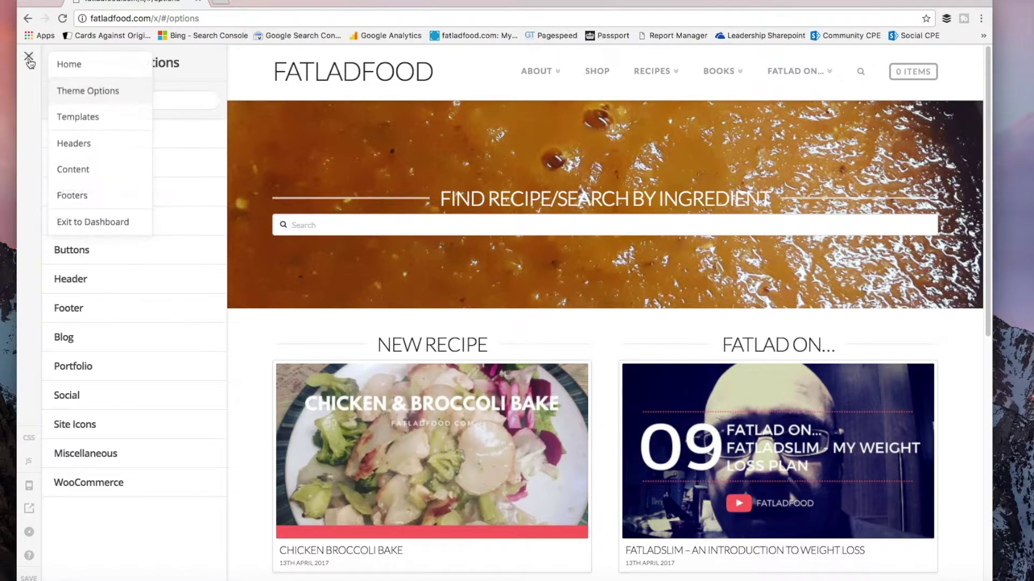
left_click(78, 117)
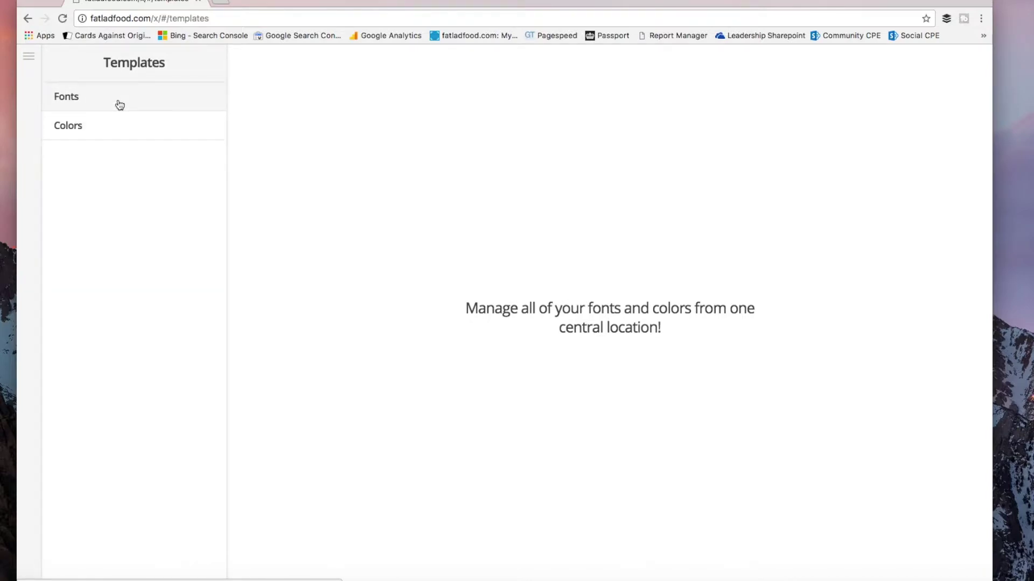
left_click(116, 129)
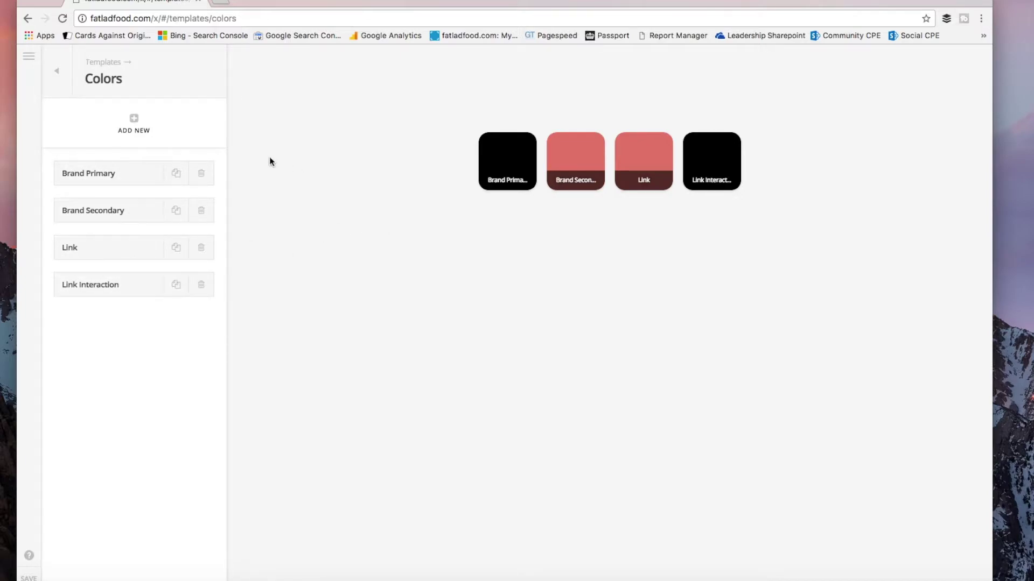
left_click(28, 56)
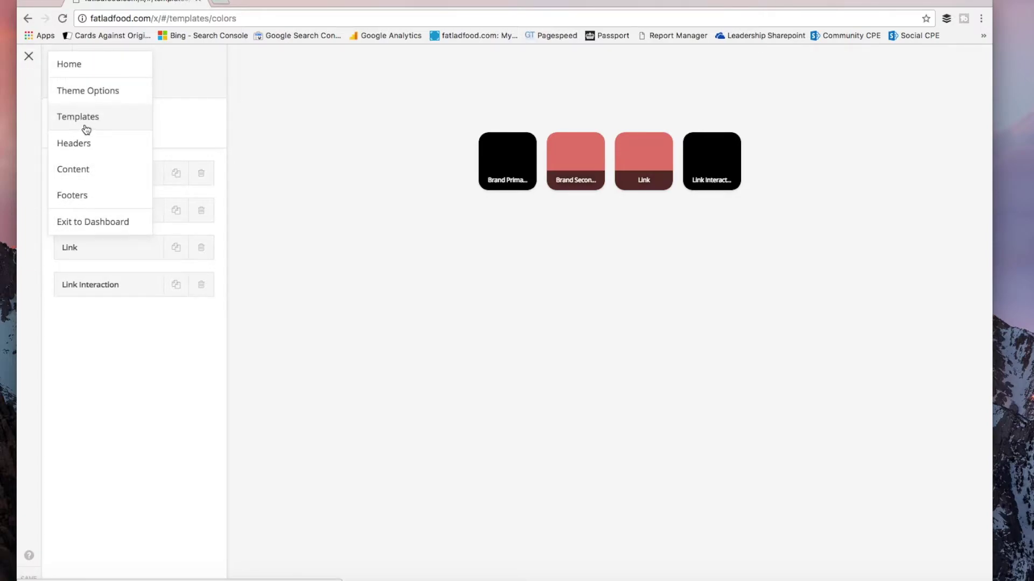
Show the Content list of site pages, such as About FatLad, Basket and Checkout
left_click(83, 171)
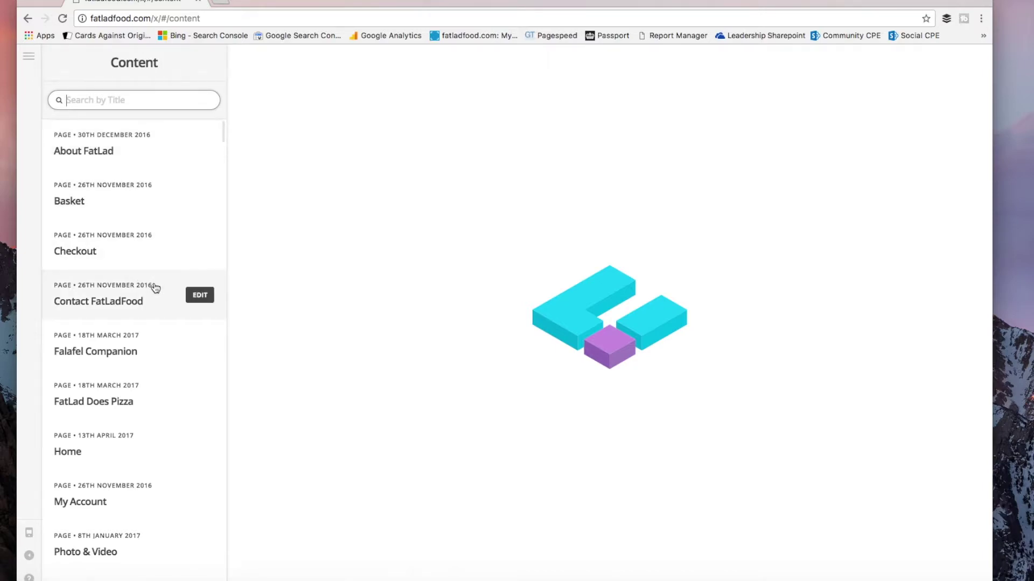
scroll(156, 288, "down", 20)
scroll(155, 288, "up", 20)
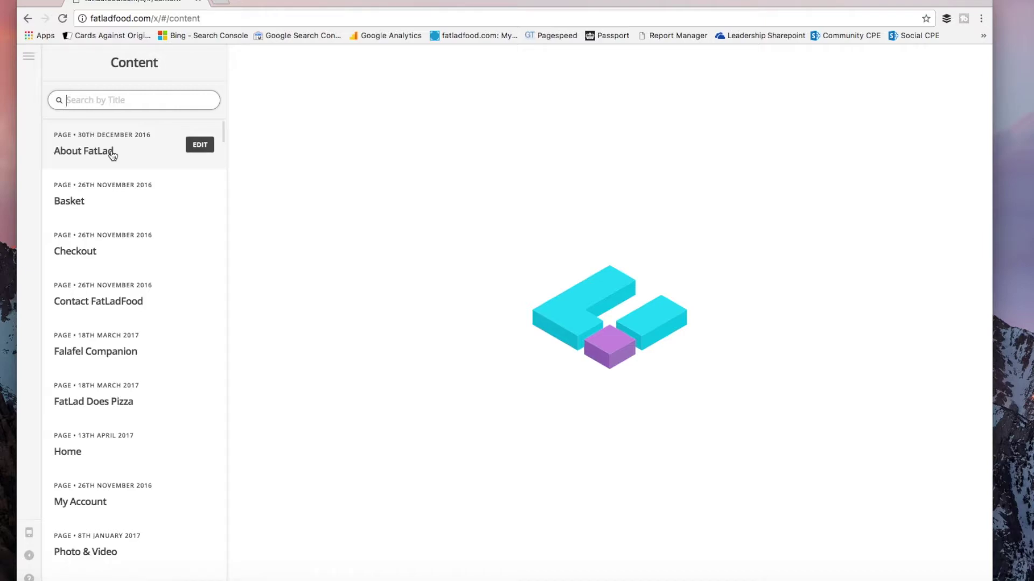
Open the About FatLad page in the content builder
left_click(200, 152)
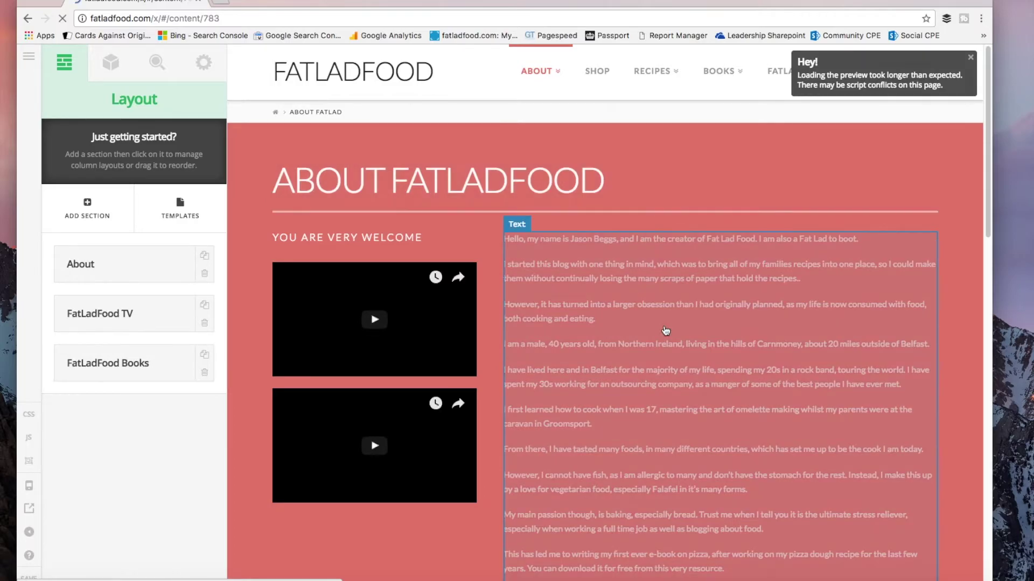
scroll(664, 325, "down", 7)
scroll(664, 325, "down", 8)
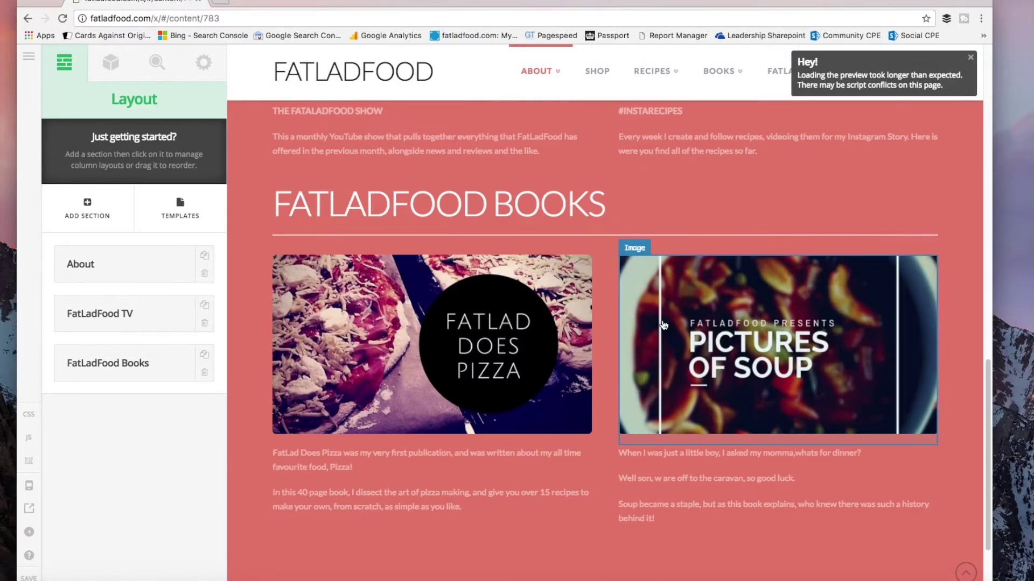
scroll(391, 126, "up", 15)
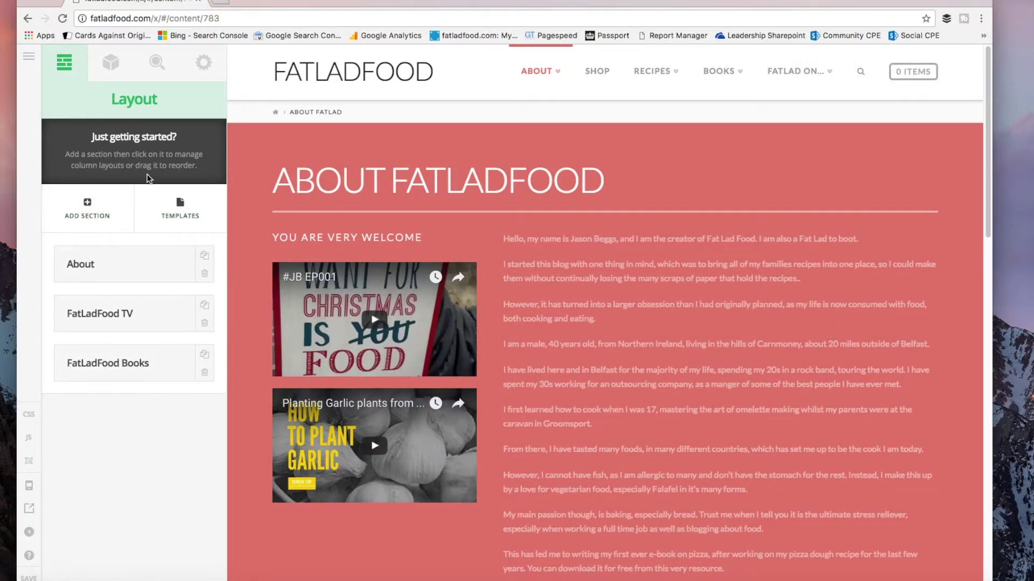
Browse Elements, Inspector and Settings, then show the page templates including the Restaurant Review block
left_click(112, 66)
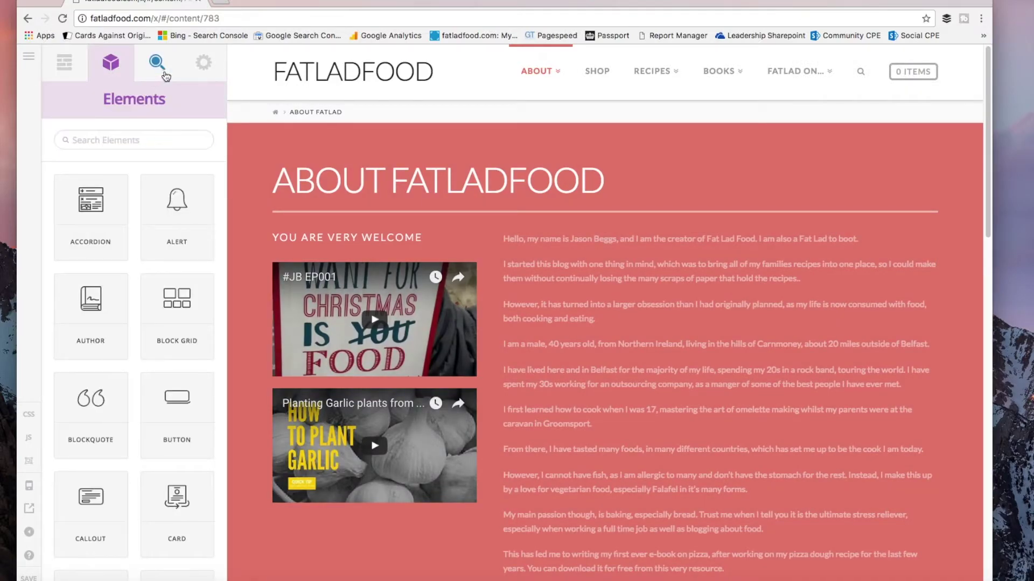
left_click(157, 65)
left_click(203, 63)
left_click(64, 62)
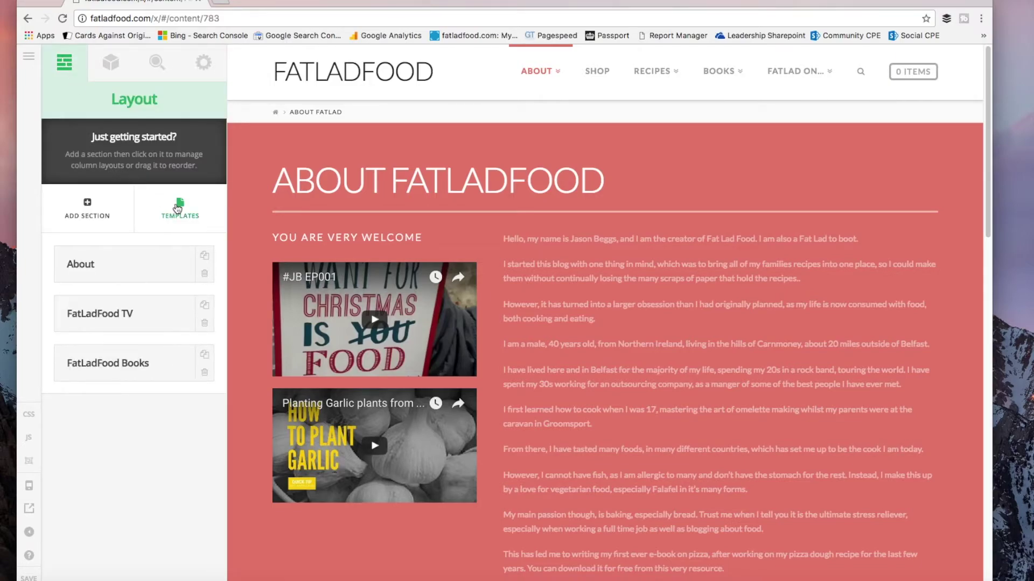
left_click(179, 209)
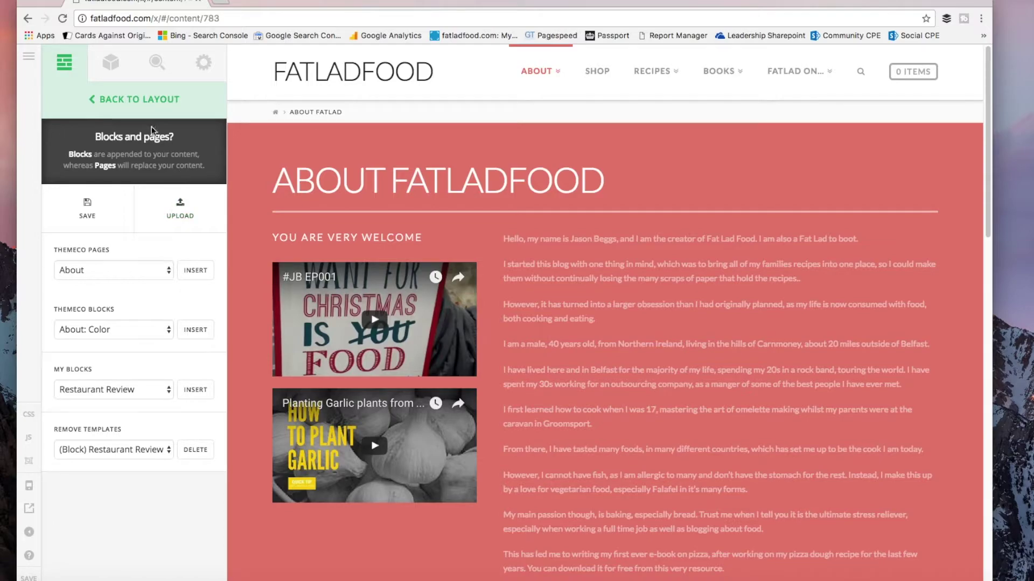
left_click(28, 56)
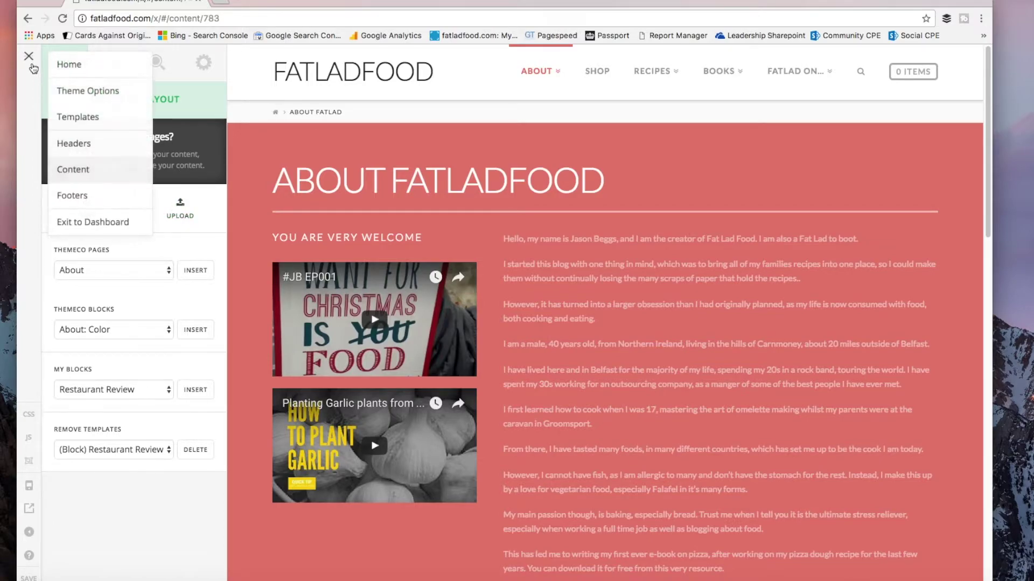
Create a header named 'fatlad' from the Hero template in Headers
left_click(80, 144)
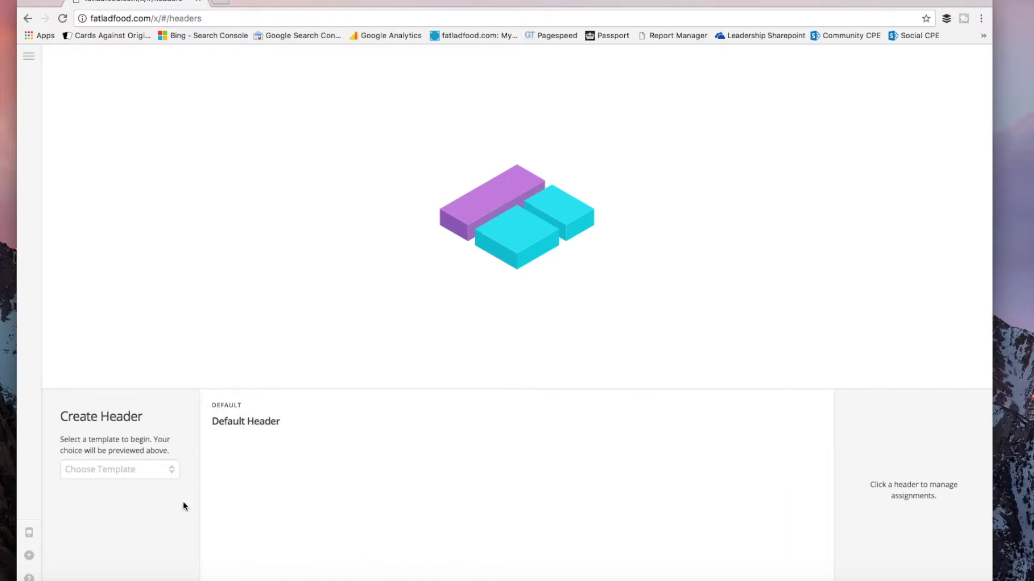
left_click(150, 481)
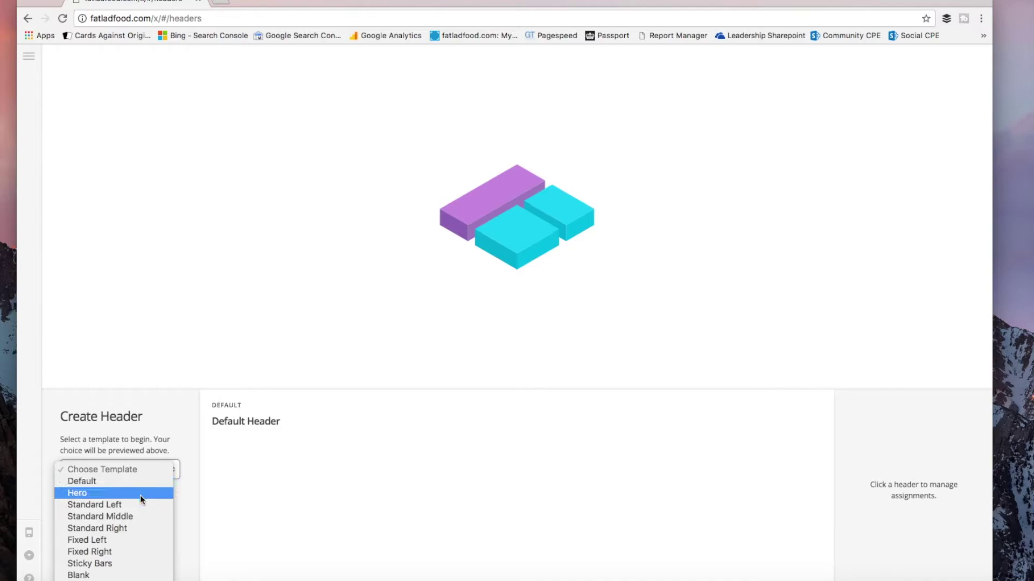
left_click(139, 494)
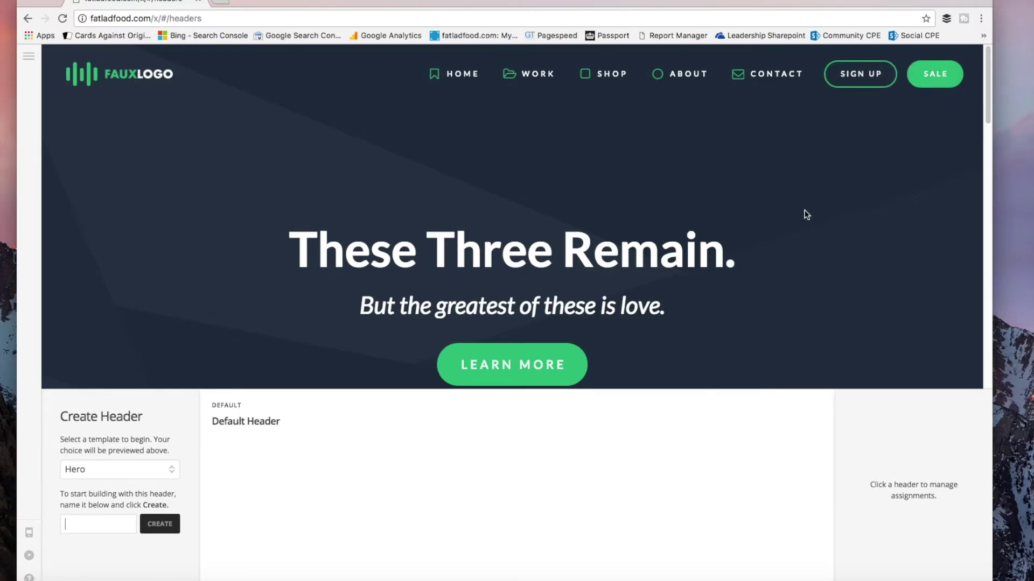
scroll(804, 213, "down", 6)
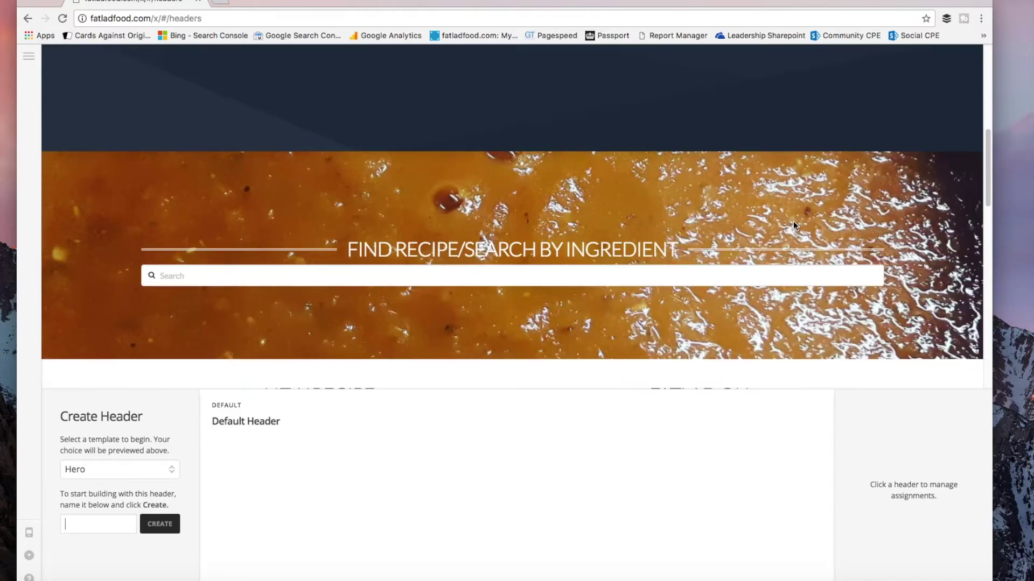
scroll(793, 220, "down", 4)
scroll(793, 221, "up", 10)
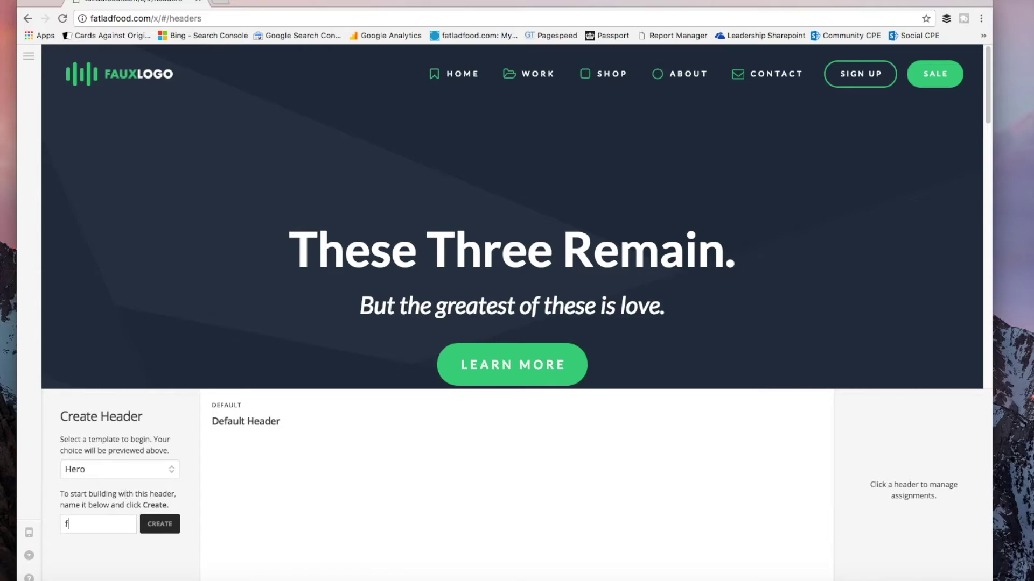
type("atlad")
left_click(153, 533)
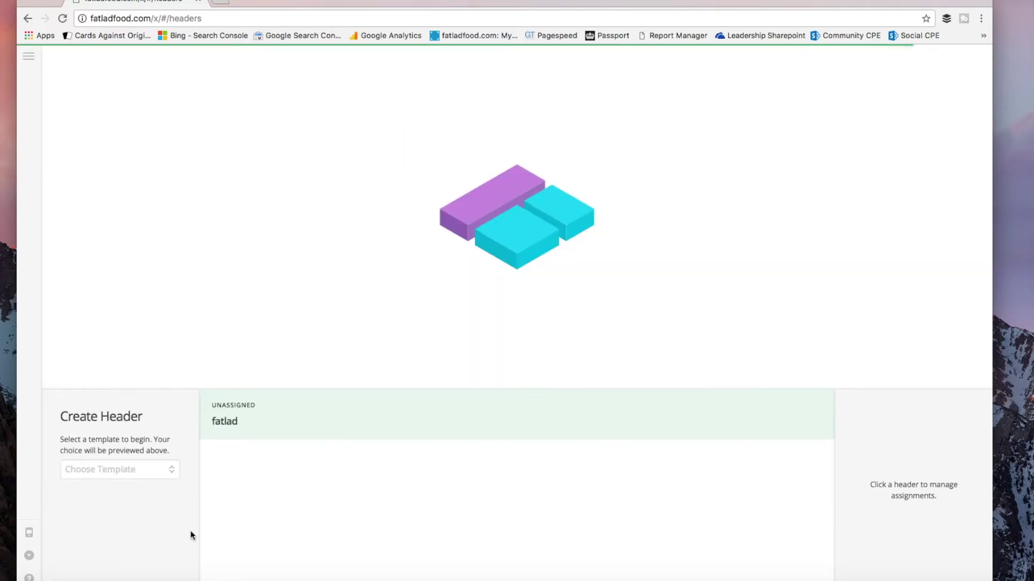
Edit the fatlad header and bring up the + ADD element chooser under Elements
left_click(722, 415)
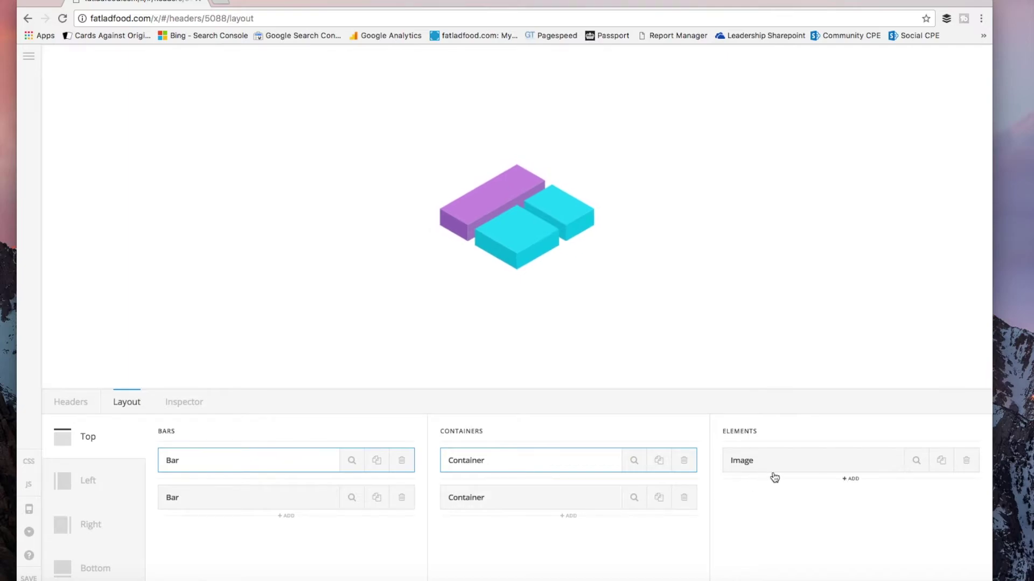
left_click(852, 479)
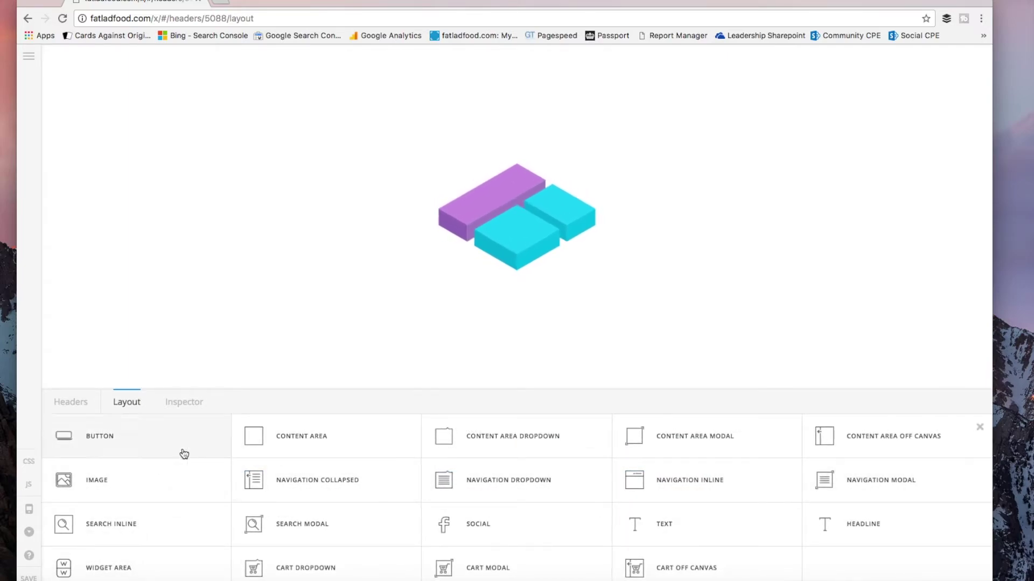
left_click(848, 530)
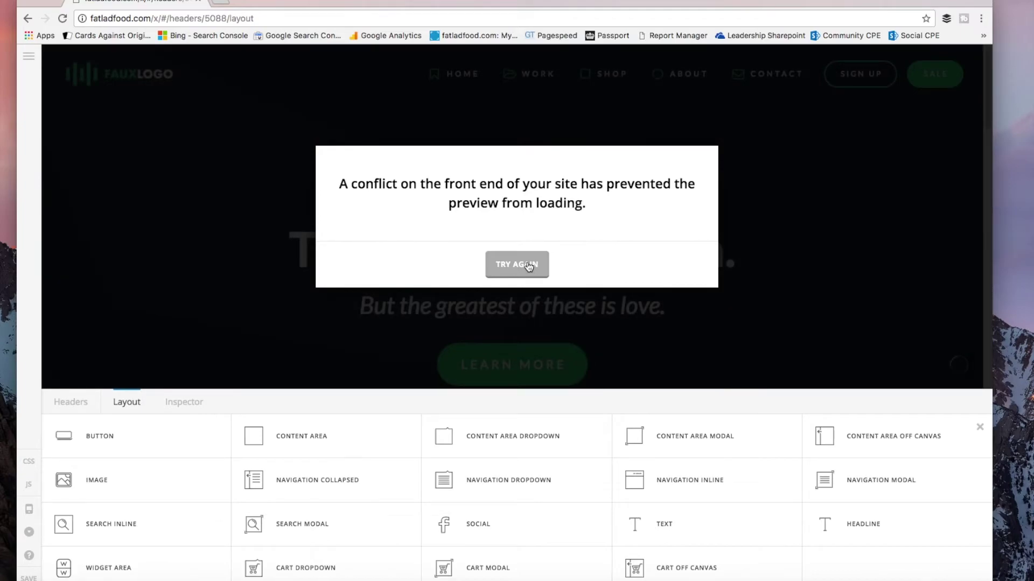
Retry the failed header preview, check Inspector, and return to the Layout bars and containers
left_click(516, 264)
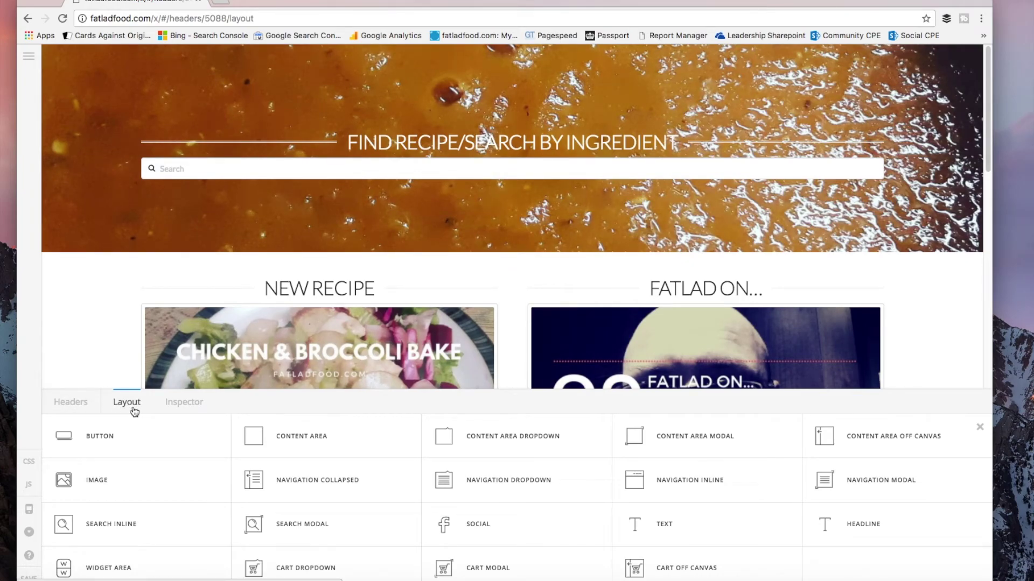
left_click(175, 405)
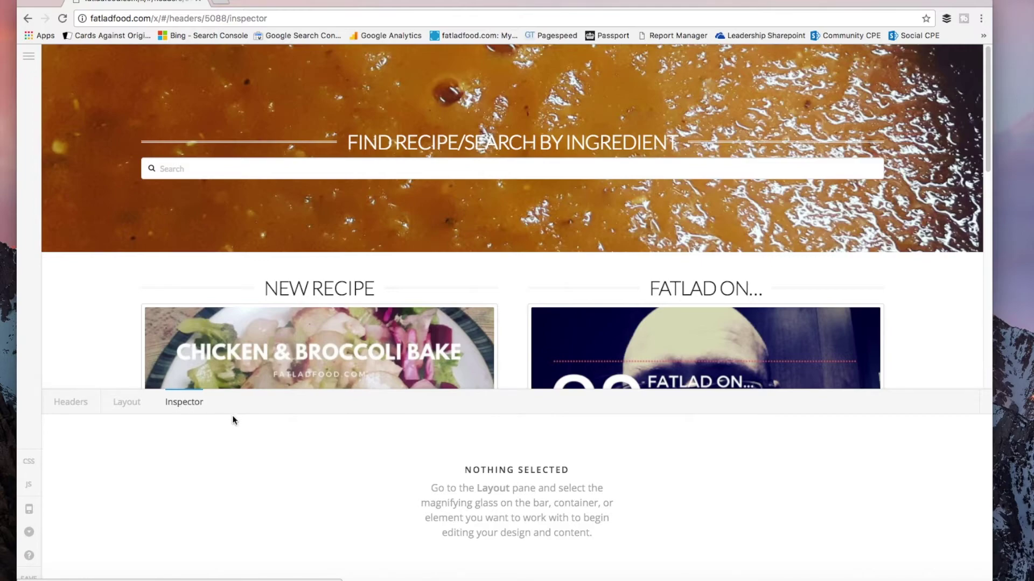
left_click(128, 406)
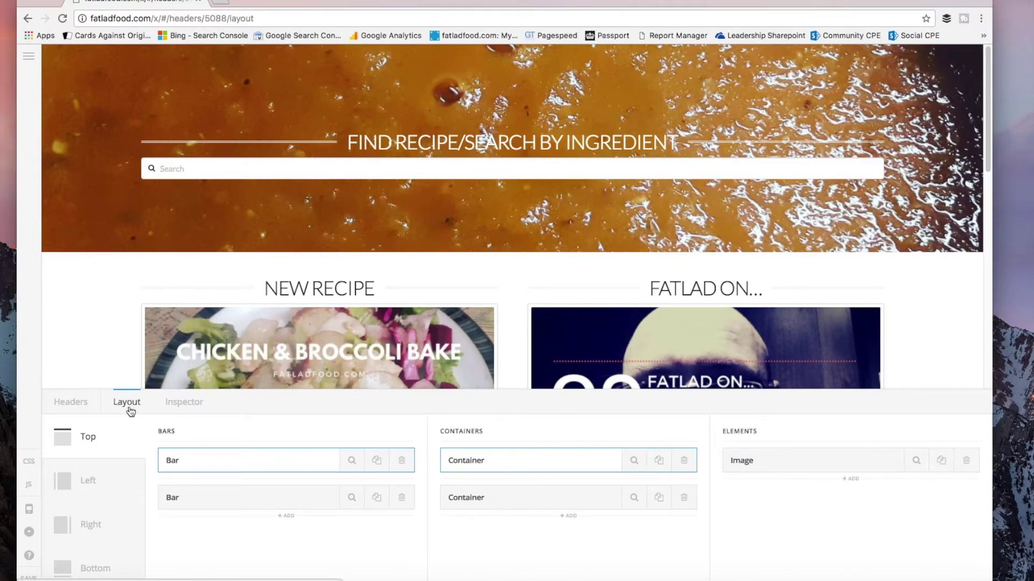
left_click(635, 463)
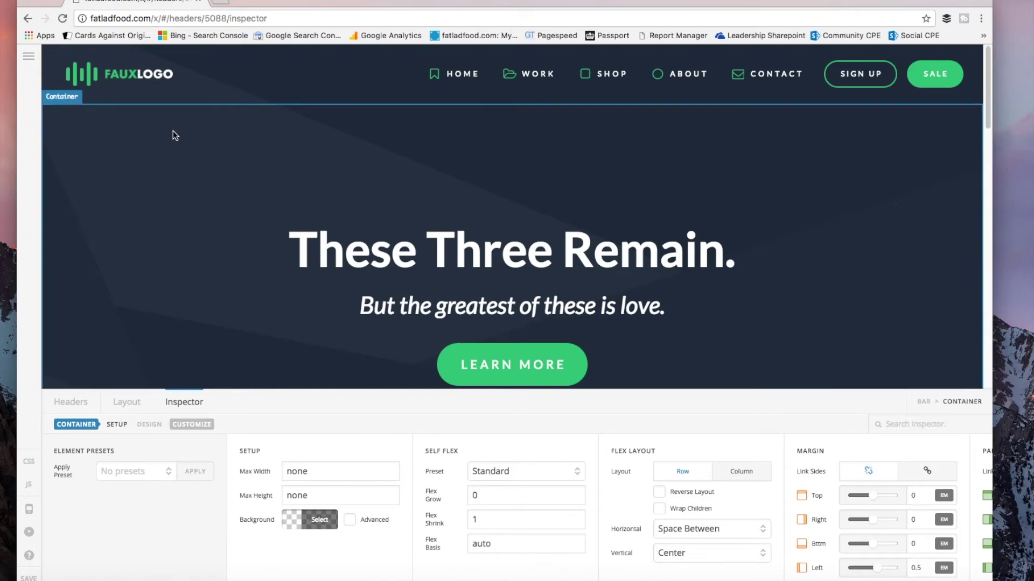
Inspect the FAUXLOGO logo and navigation, ending on the Navigation Inline top-link settings
left_click(128, 82)
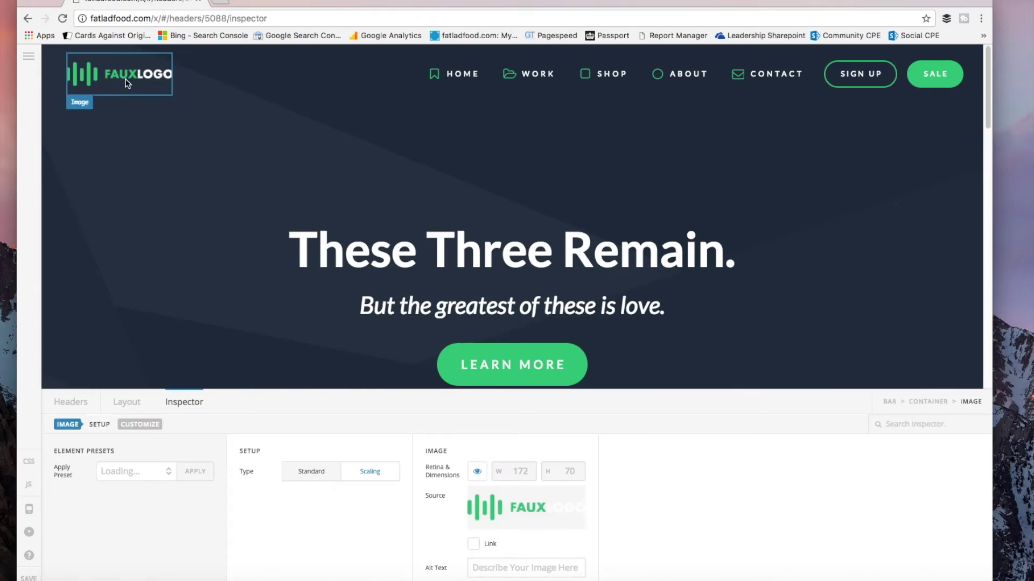
mouse_move(541, 505)
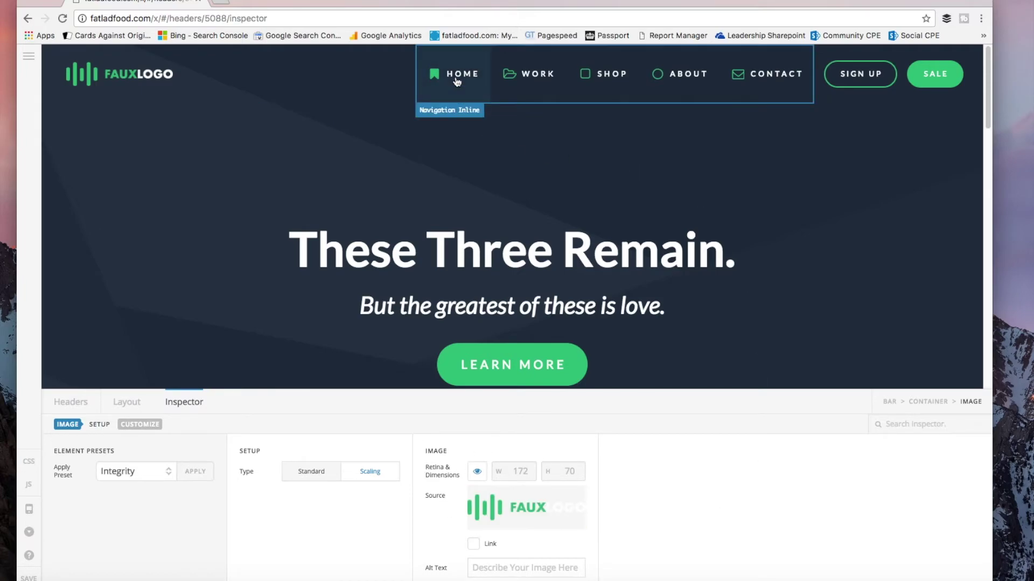
left_click(461, 96)
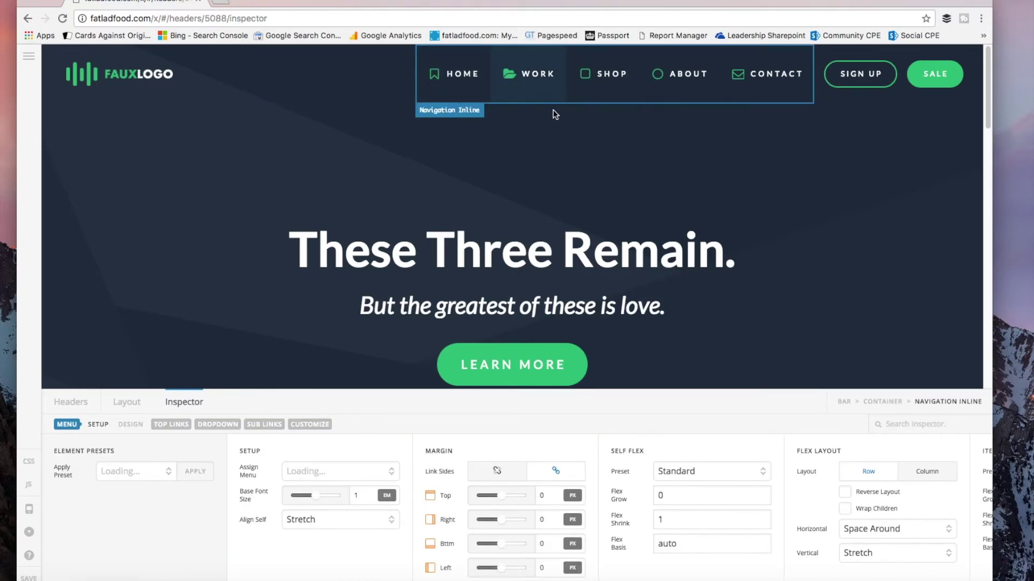
left_click(171, 424)
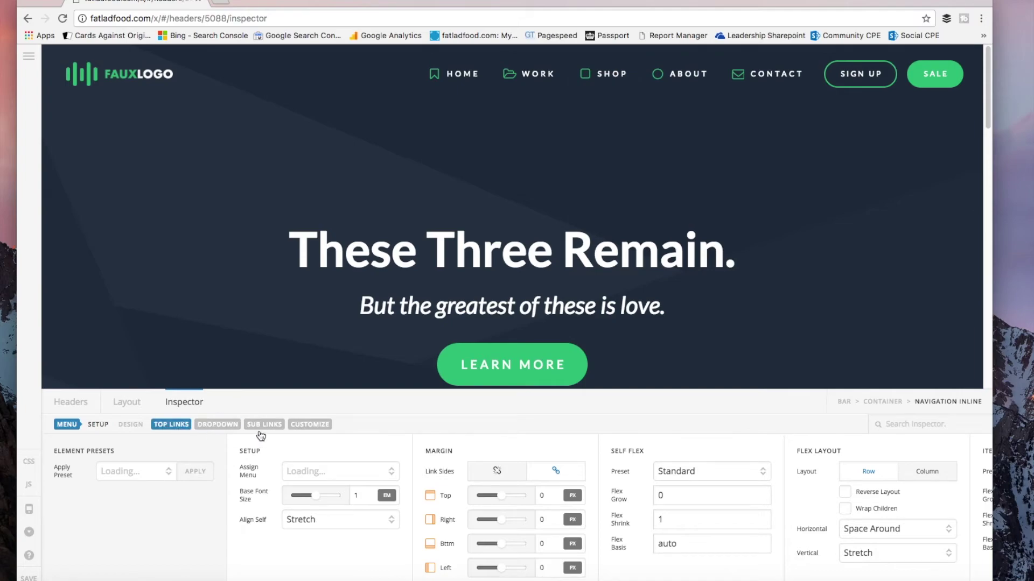
Switch to the Footers builder and open the unassigned fat2 footer for editing
left_click(27, 61)
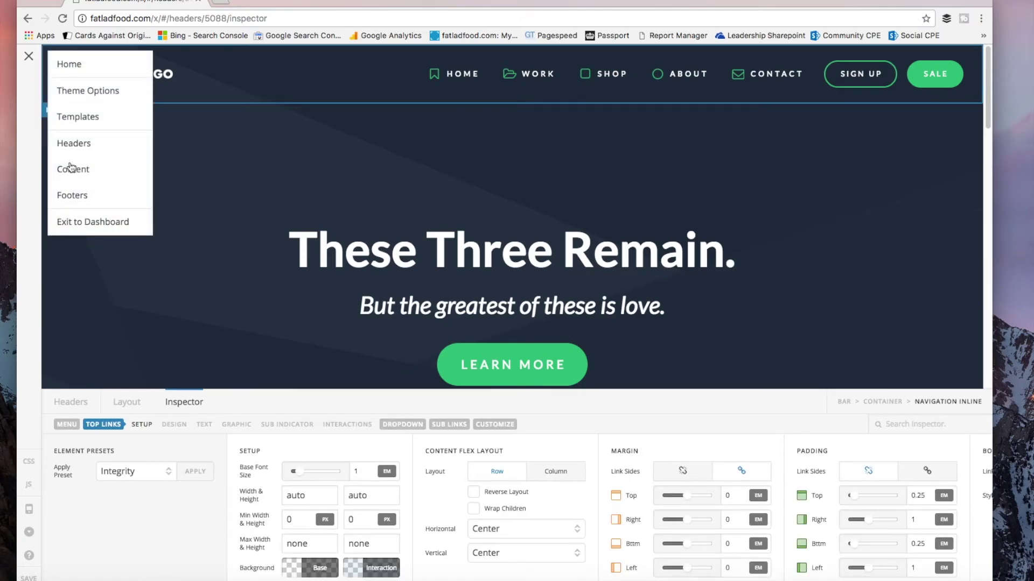
left_click(79, 199)
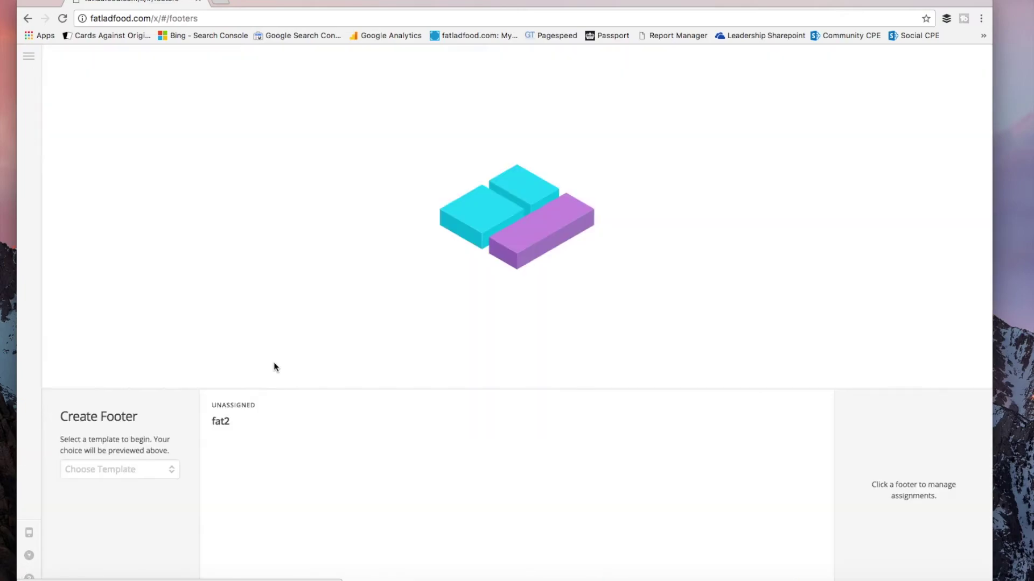
mouse_move(392, 401)
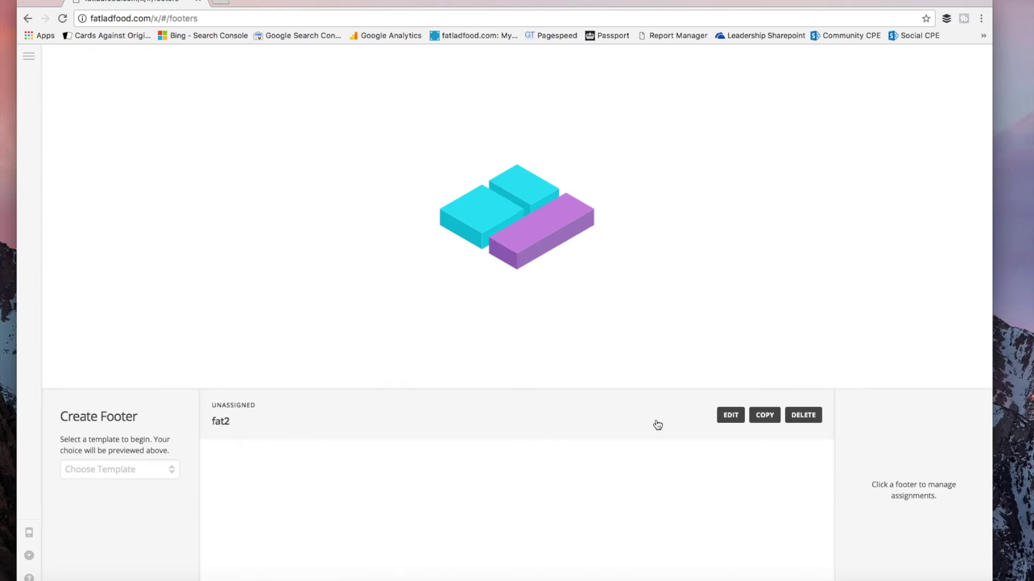
left_click(728, 419)
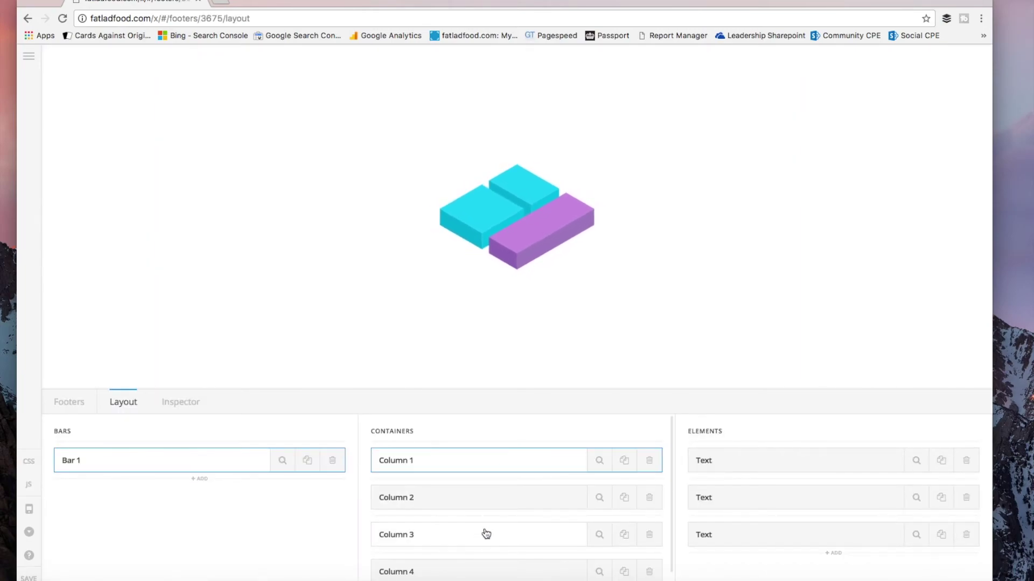
Scroll the fat2 preview's Get Started, Explore Further, Have Fun columns and Learn More call-to-action
scroll(485, 533, "down", 1)
scroll(487, 533, "up", 1)
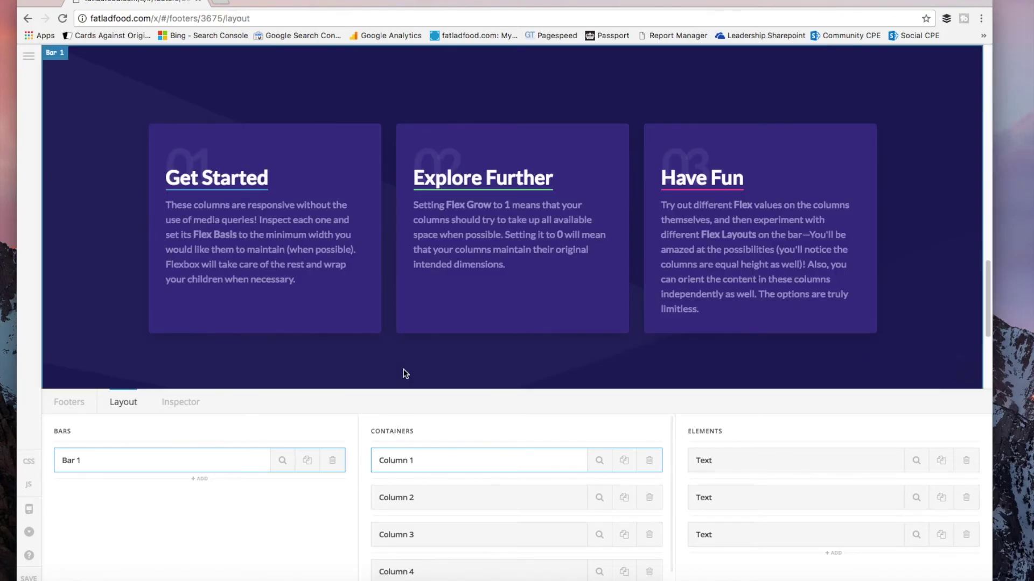
scroll(397, 349, "up", 5)
scroll(398, 356, "down", 5)
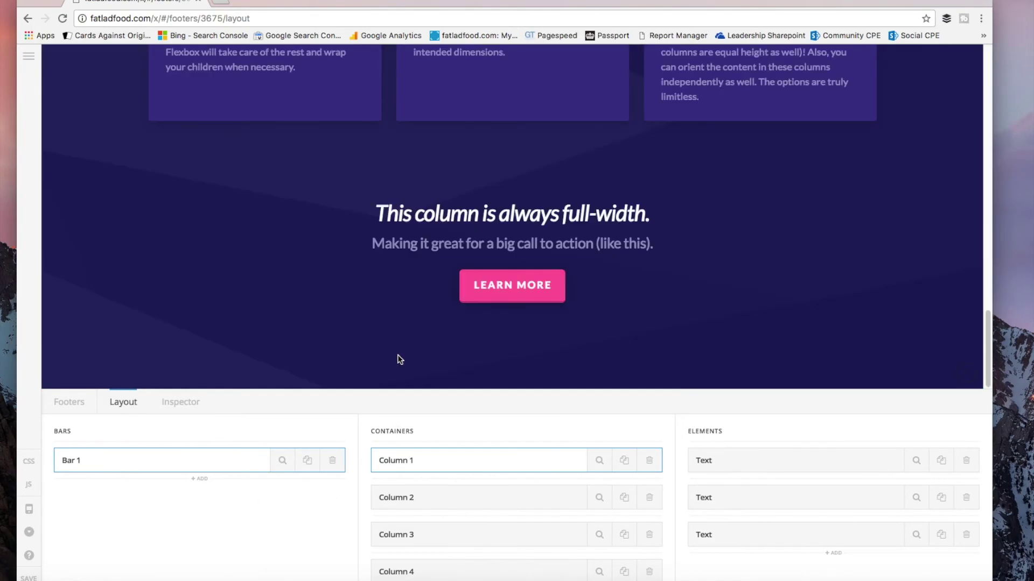
scroll(400, 359, "up", 2)
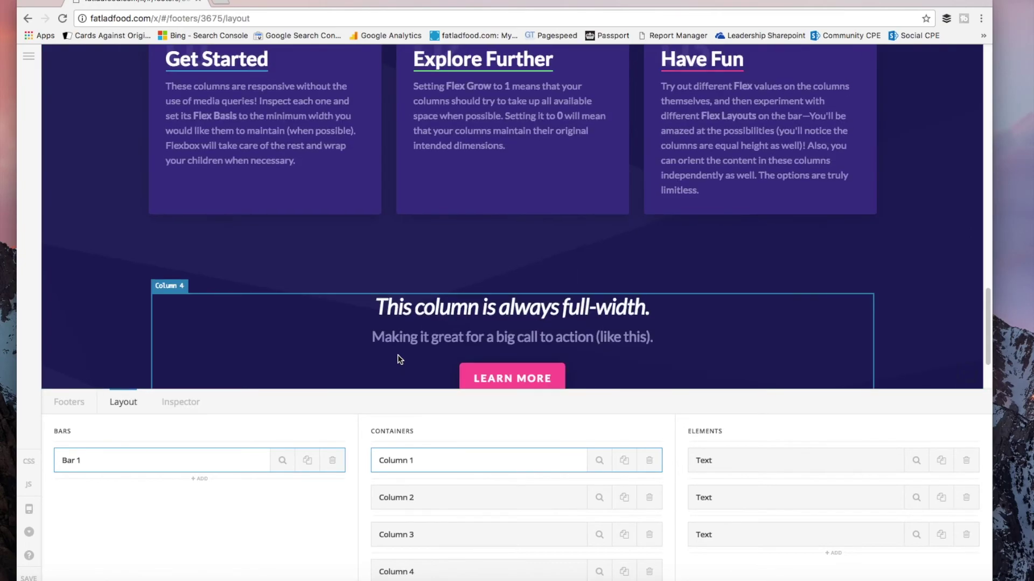
scroll(400, 359, "up", 6)
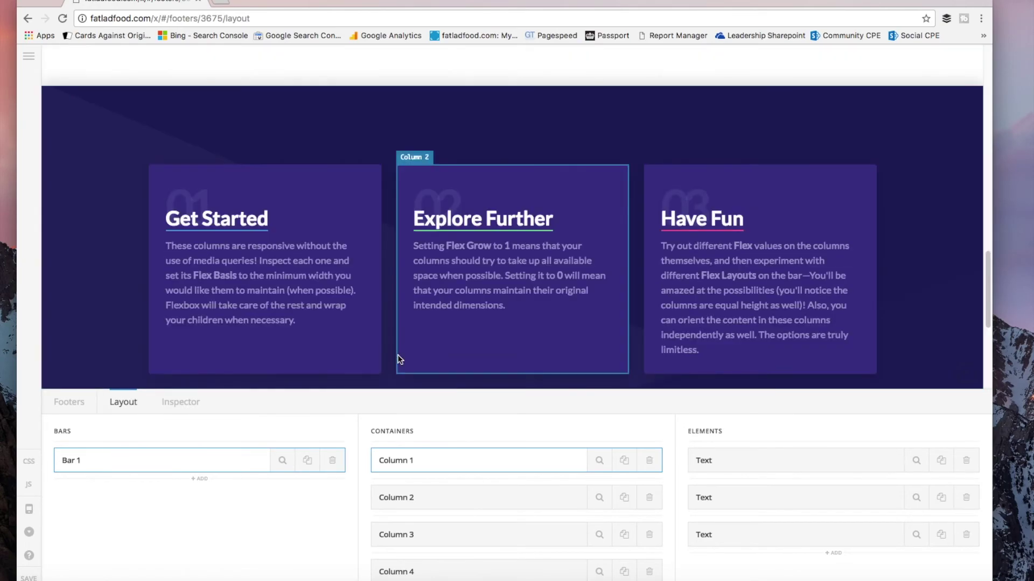
scroll(400, 360, "down", 5)
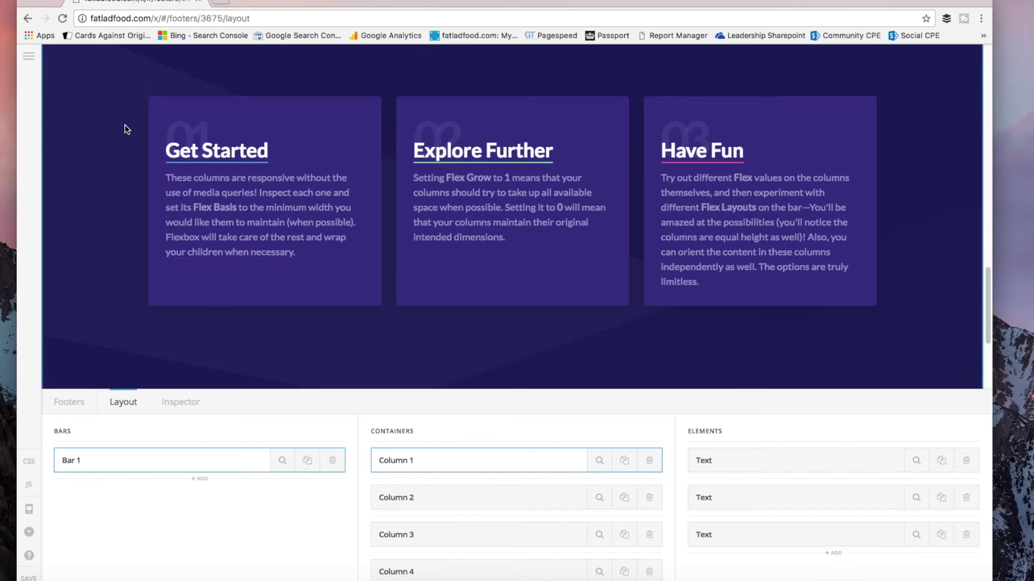
left_click(29, 56)
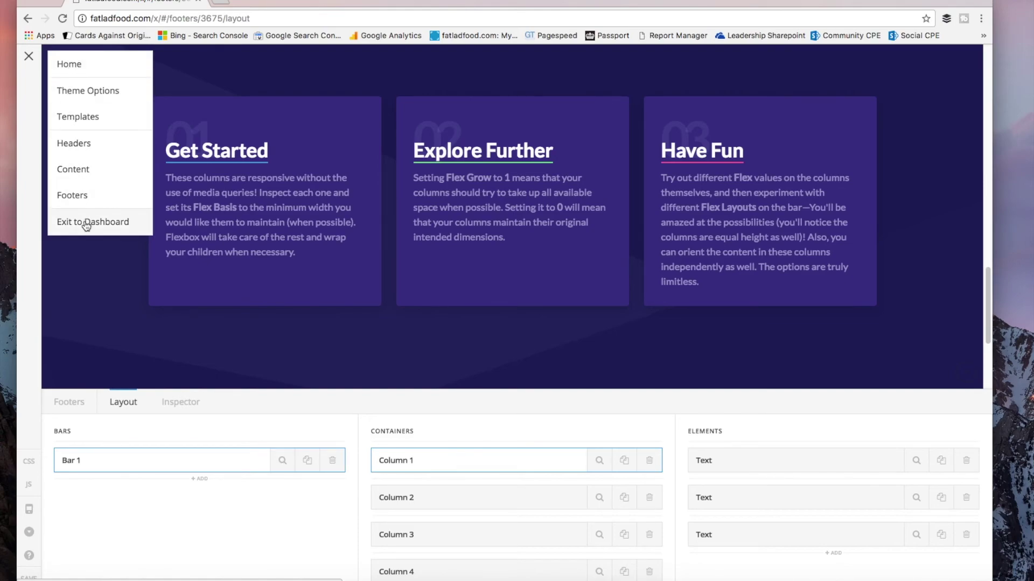
Close the launcher section list and scroll through the fat2 footer preview showing Bar 1's columns
left_click(29, 56)
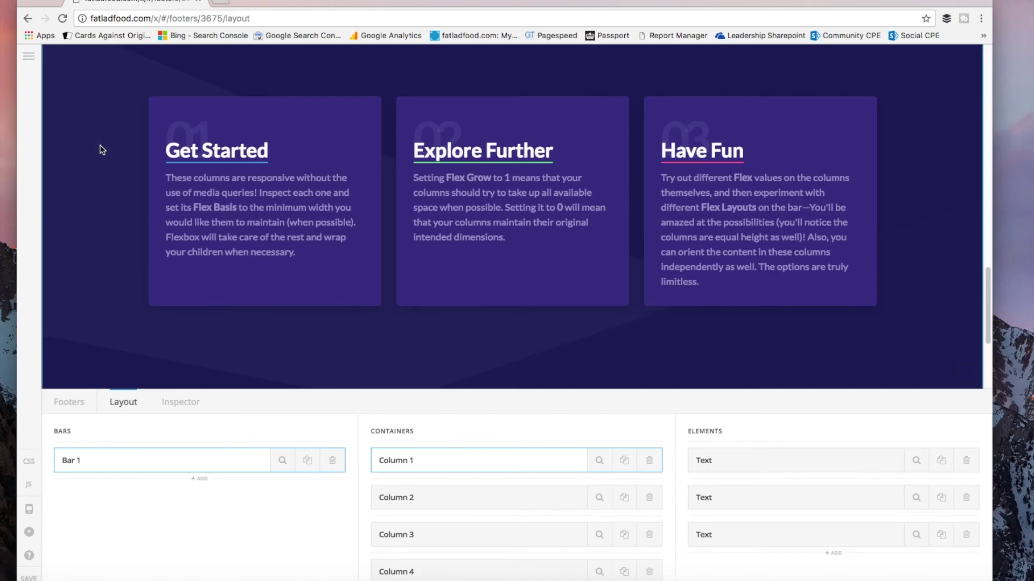
scroll(100, 144, "down", 4)
scroll(100, 145, "up", 8)
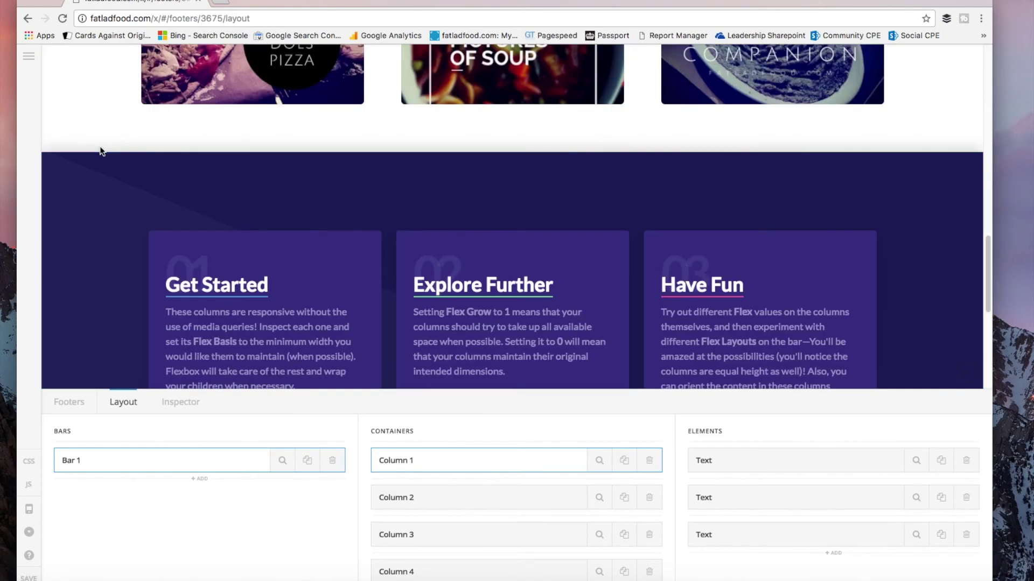
scroll(101, 150, "down", 2)
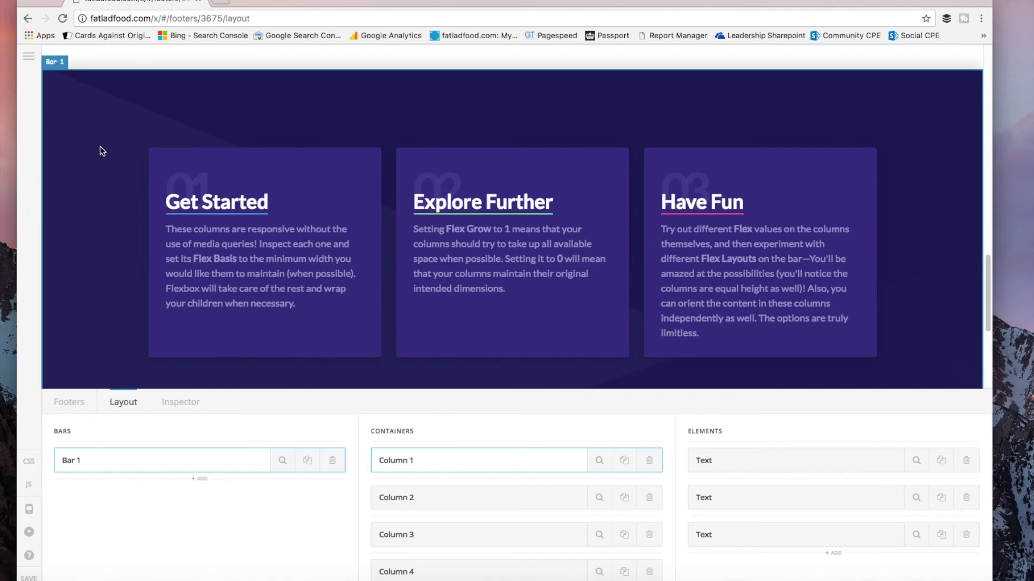